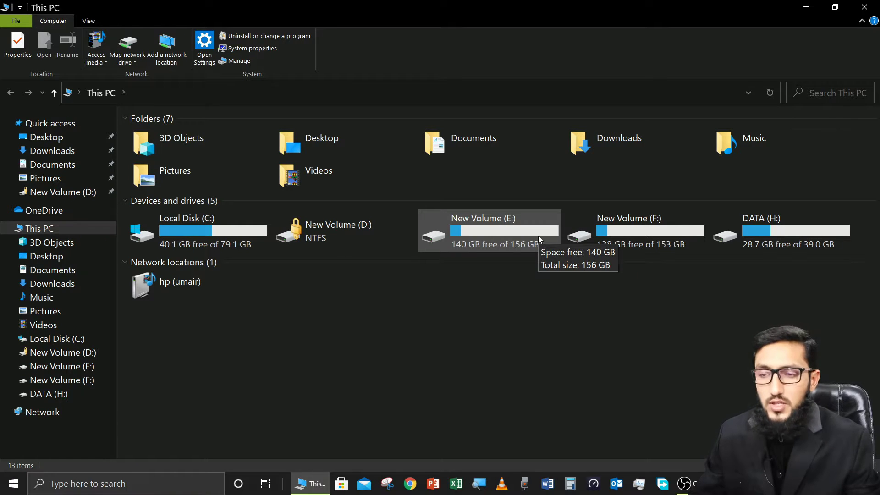
Turn on BitLocker for the New Volume (E:) drive.
click(457, 232)
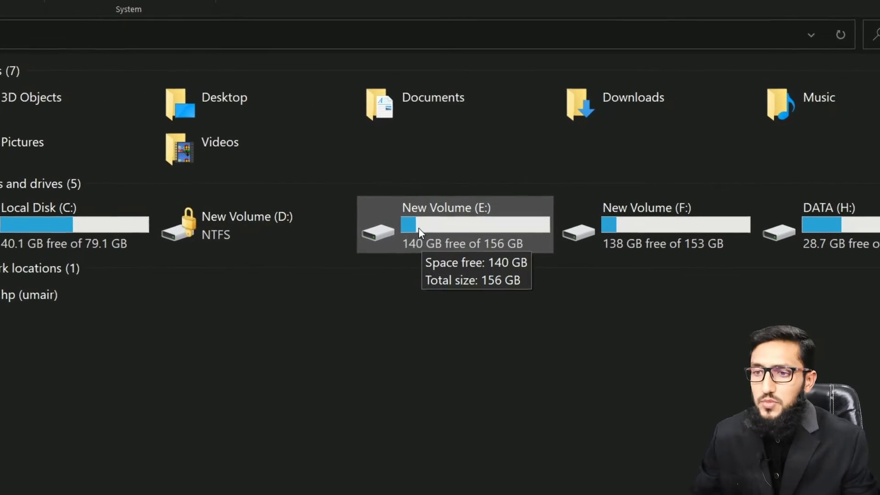
right_click(409, 227)
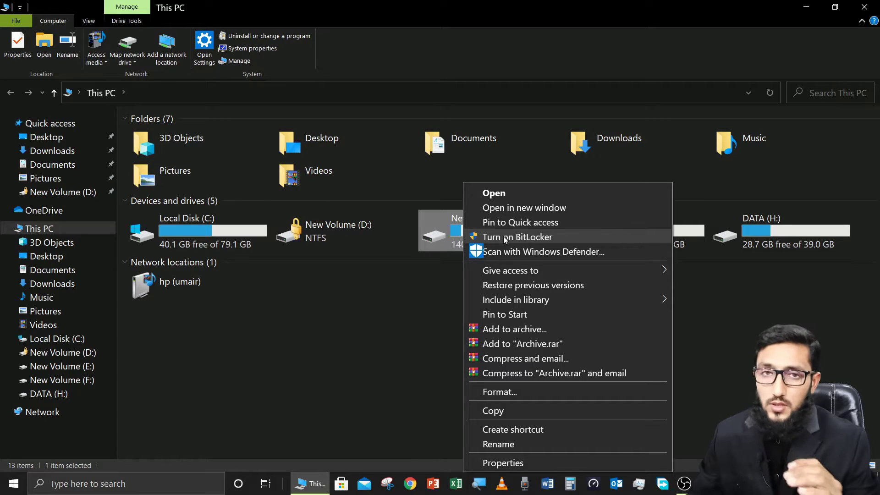
click(505, 237)
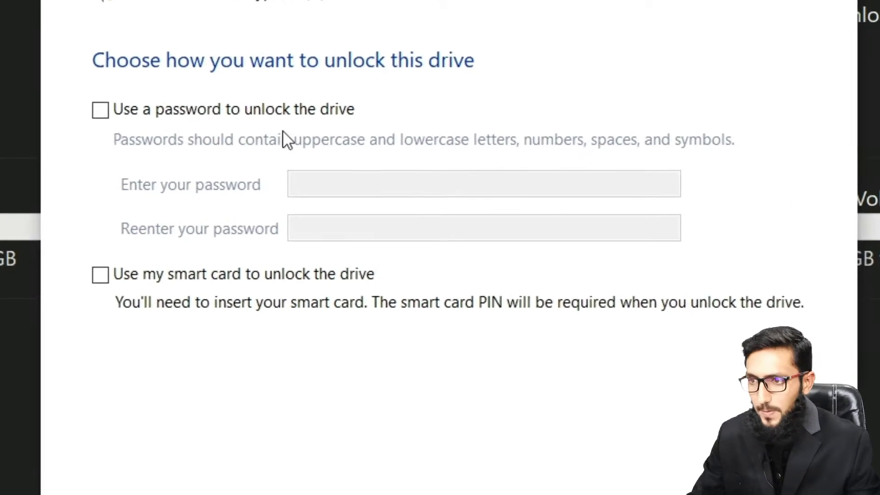
Choose a password as the unlock method for drive E:, enter and re-enter the drive password, and continue.
click(150, 128)
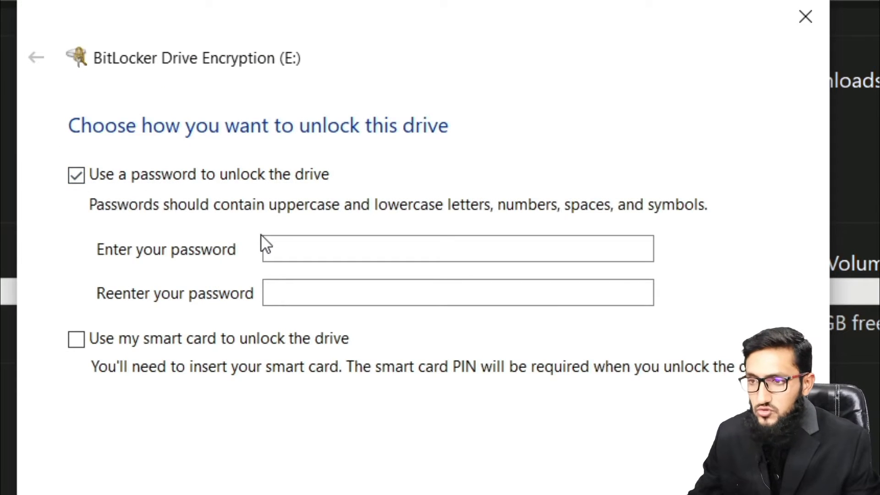
click(285, 250)
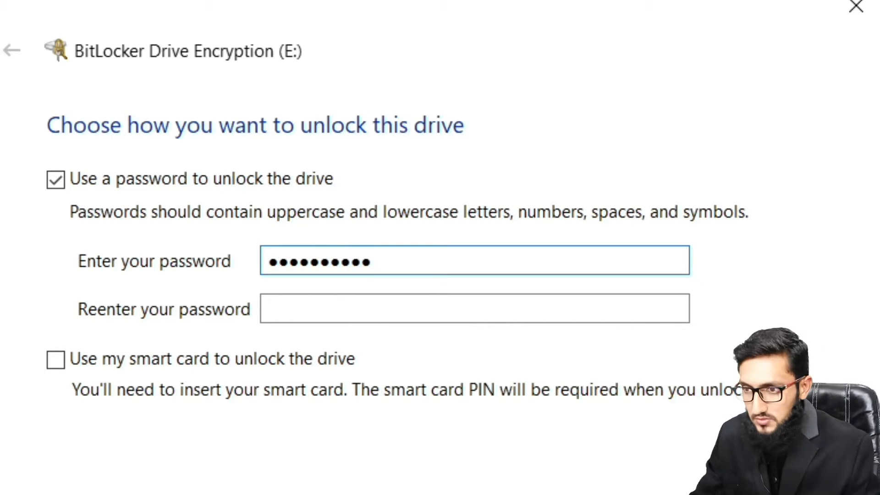
click(332, 301)
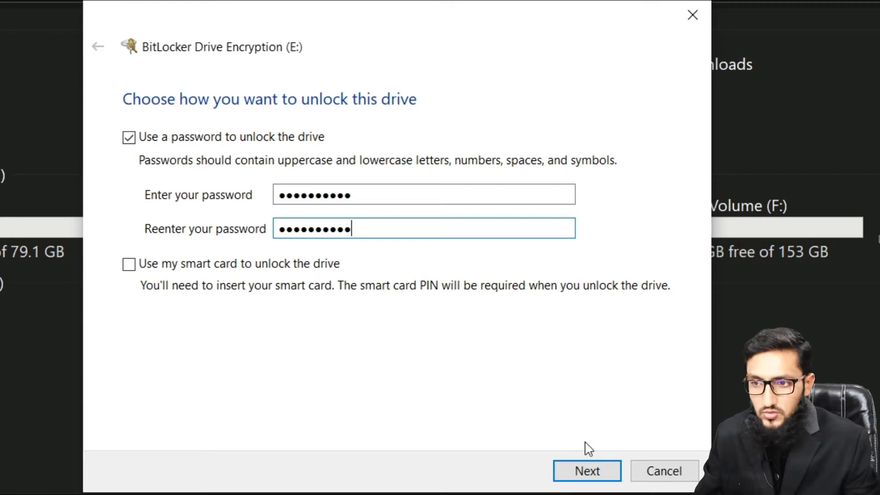
click(591, 471)
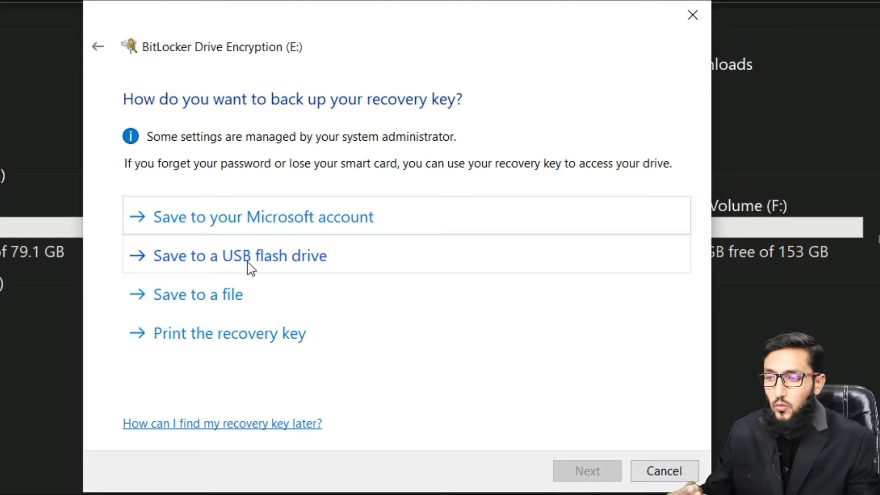
Back up the recovery key as a text file in the Documents folder and continue the BitLocker setup.
click(207, 295)
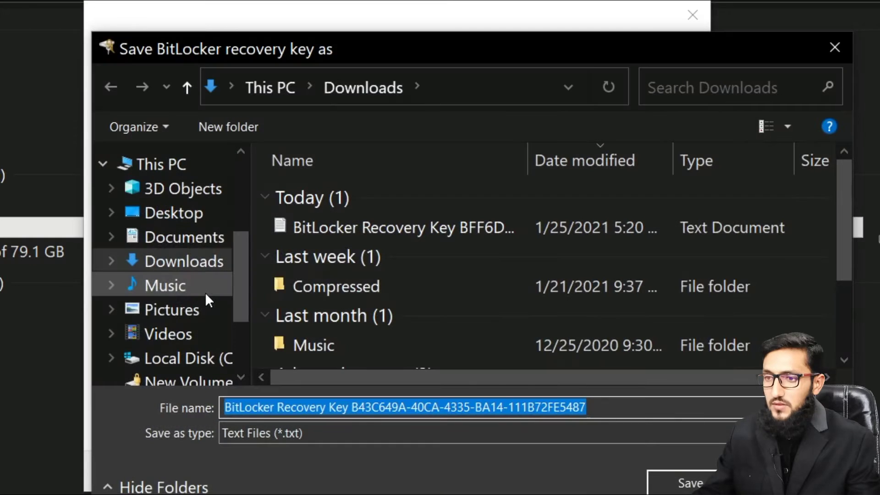
scroll(205, 292, down, 2)
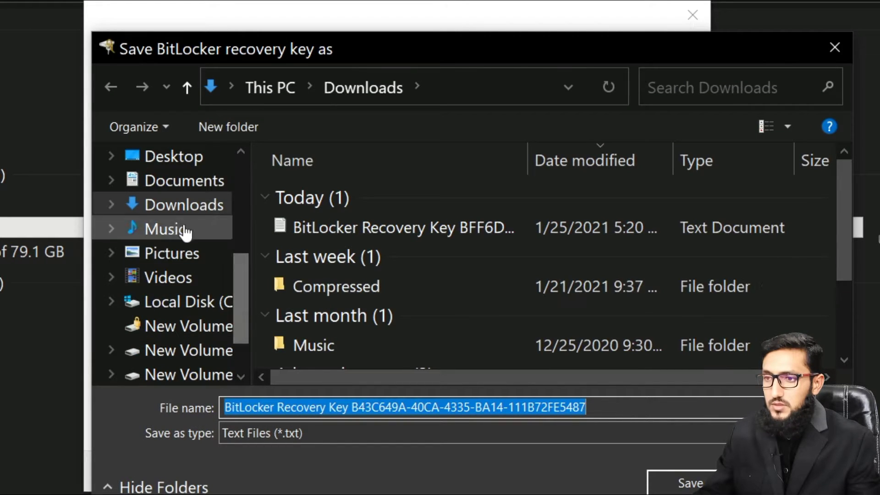
click(188, 183)
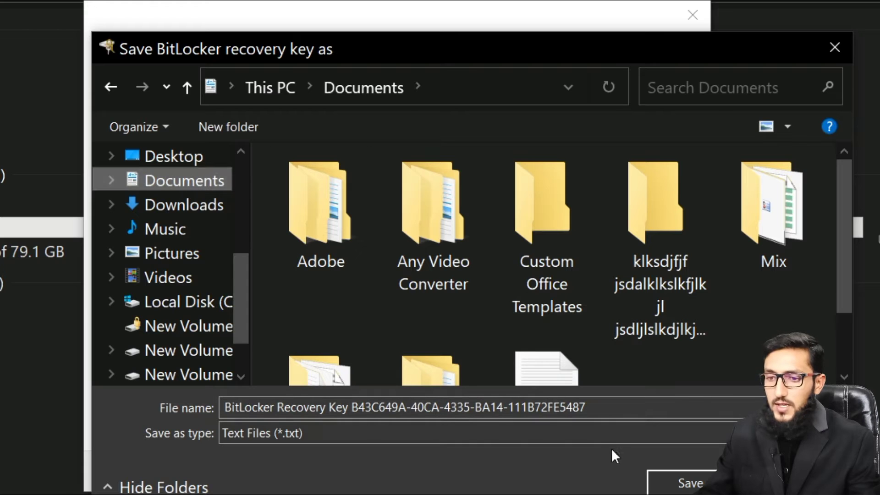
click(681, 482)
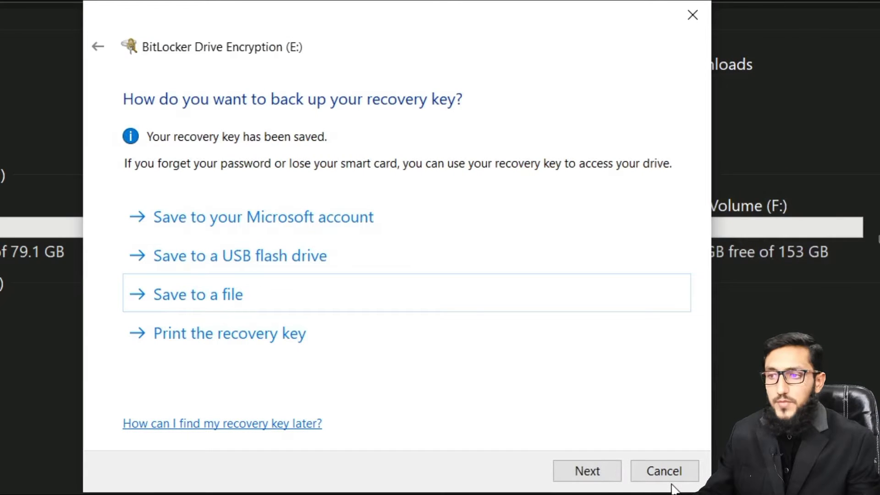
click(605, 474)
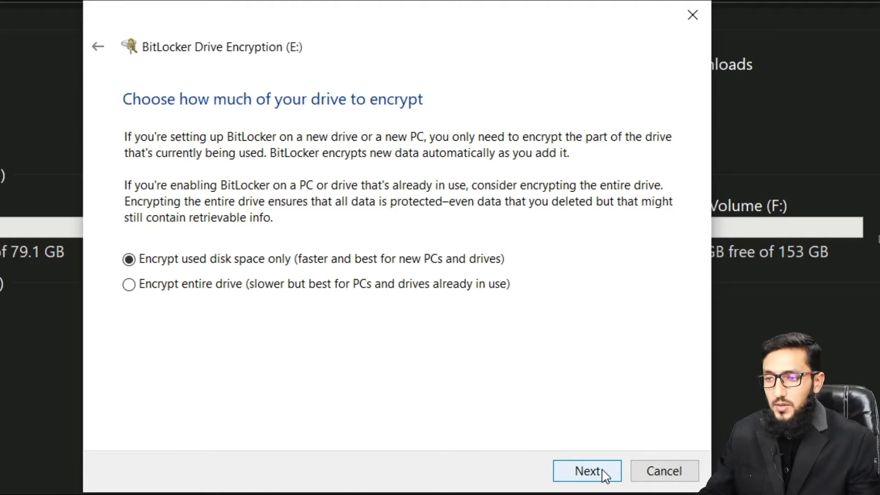
Encrypt only the used disk space of drive E: and close the completion message.
click(606, 474)
click(606, 474)
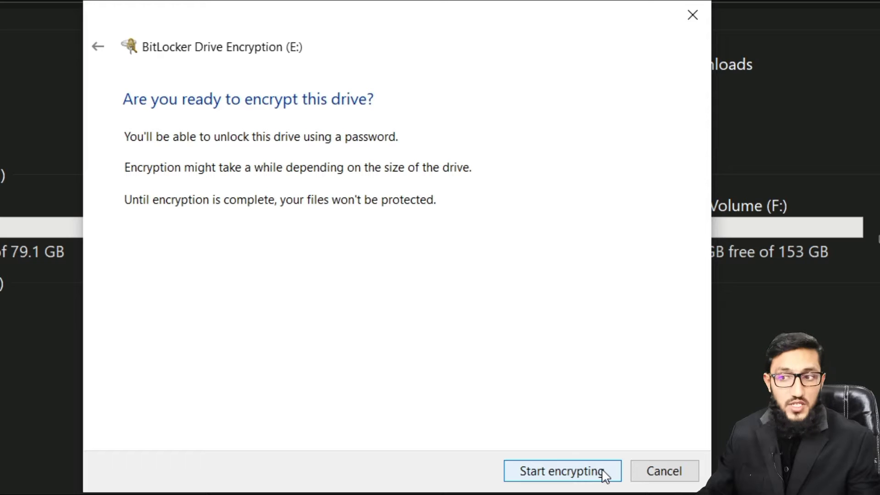
click(604, 475)
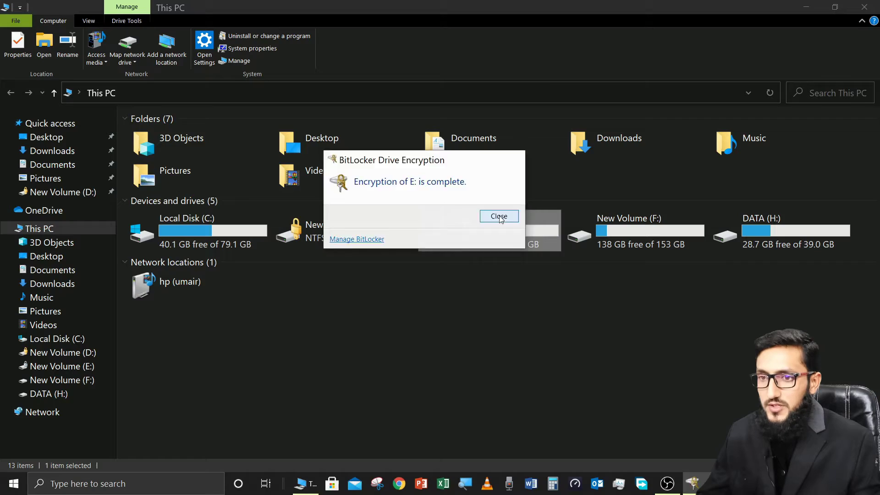
click(633, 287)
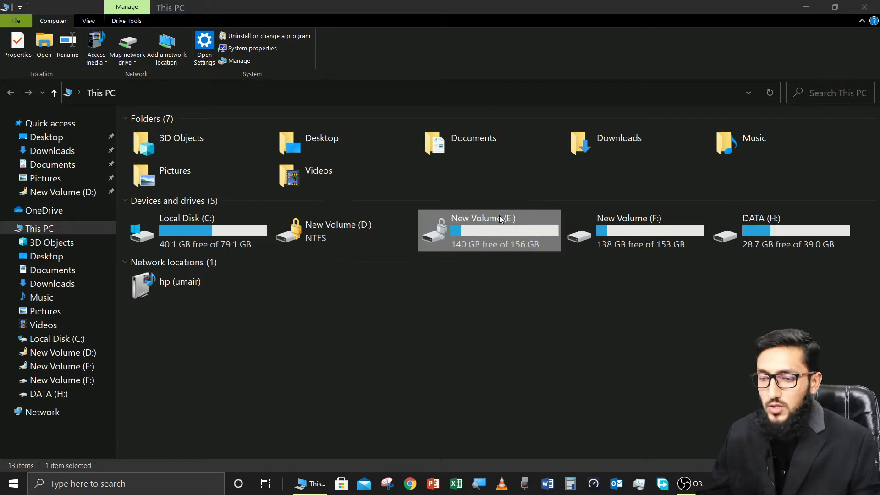
Compare the lock icons on the D: and E: drives in This PC.
click(521, 363)
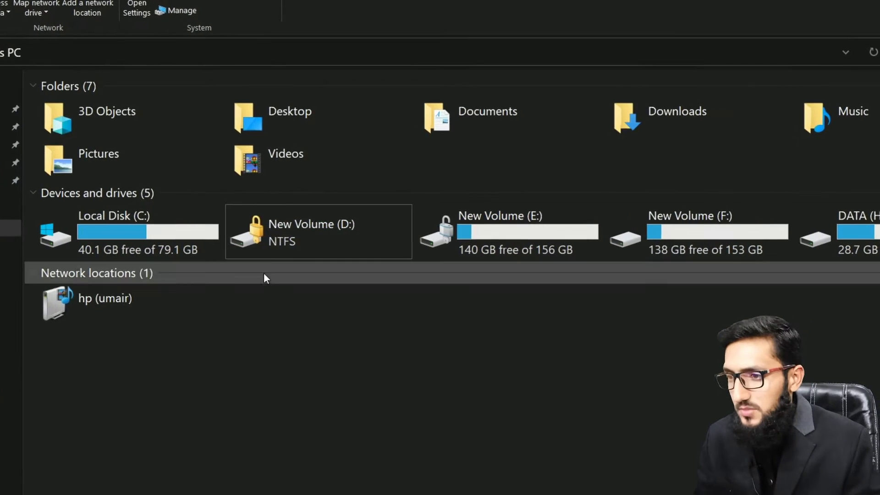
click(284, 247)
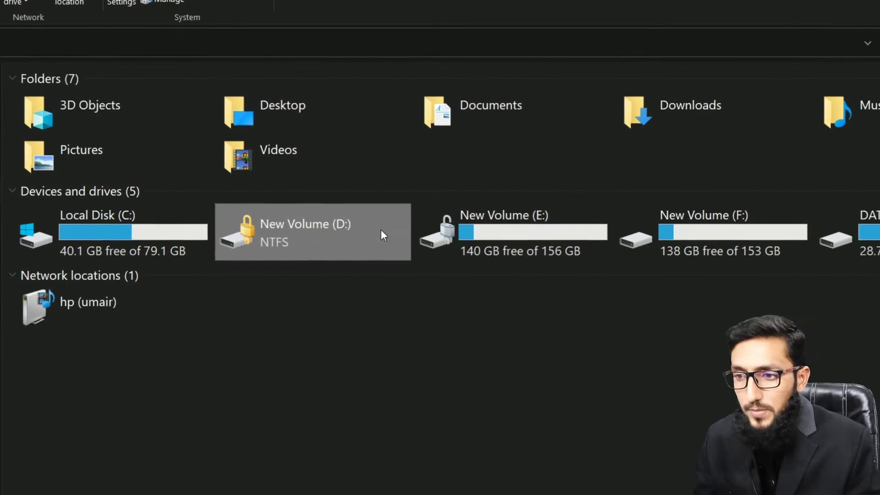
click(485, 233)
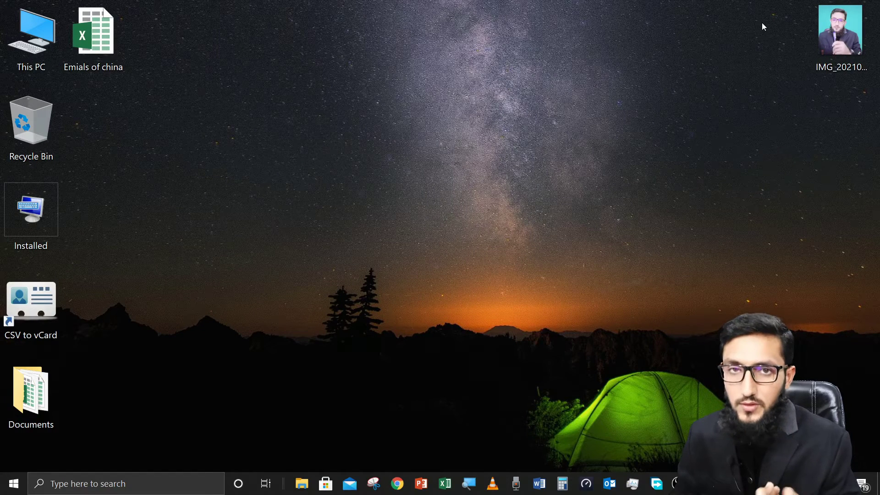
Open the locked drive E: from This PC to view its password prompt, and dismiss the prompt.
click(8, 40)
double_click(7, 41)
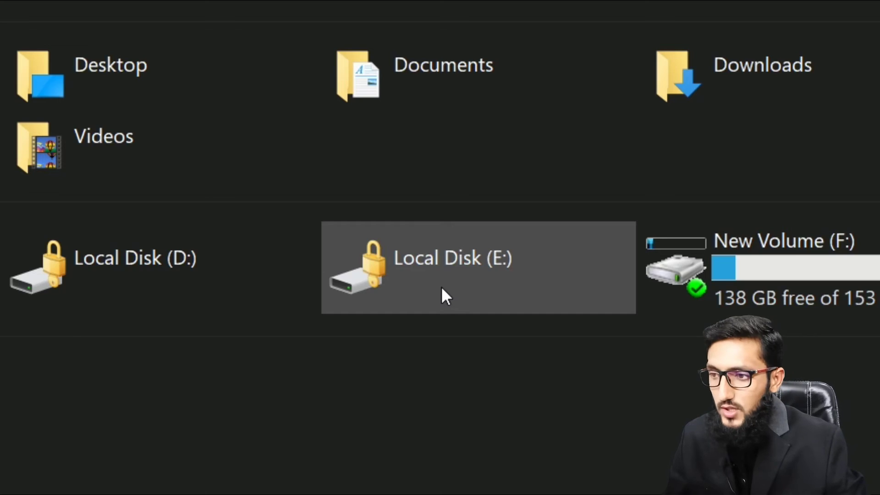
double_click(441, 287)
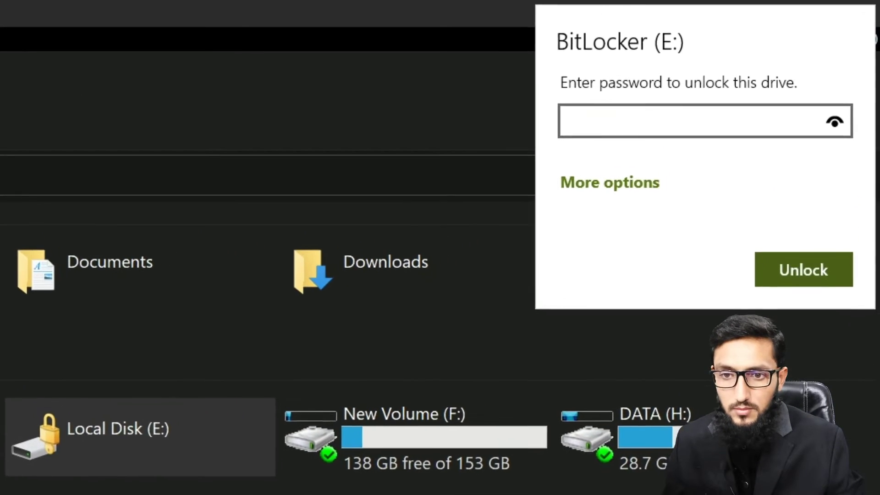
key(Escape)
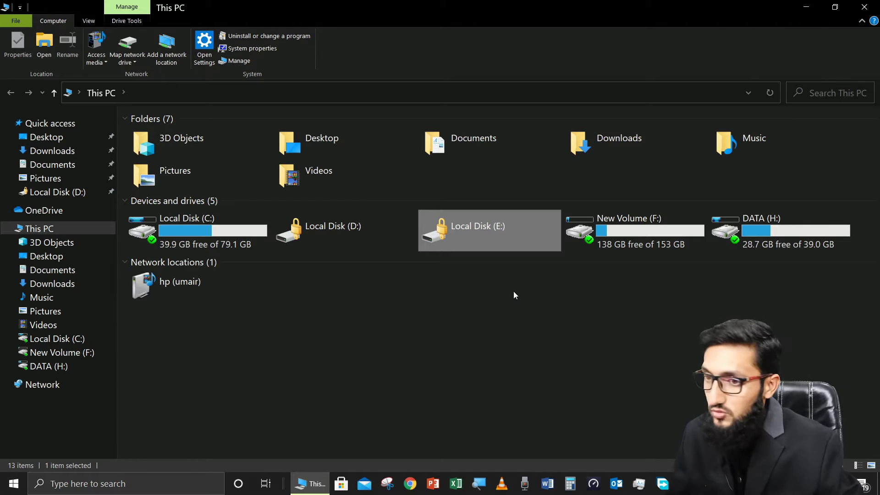
Copy the BitLocker recovery key file for drive E: from the Documents folder.
double_click(445, 153)
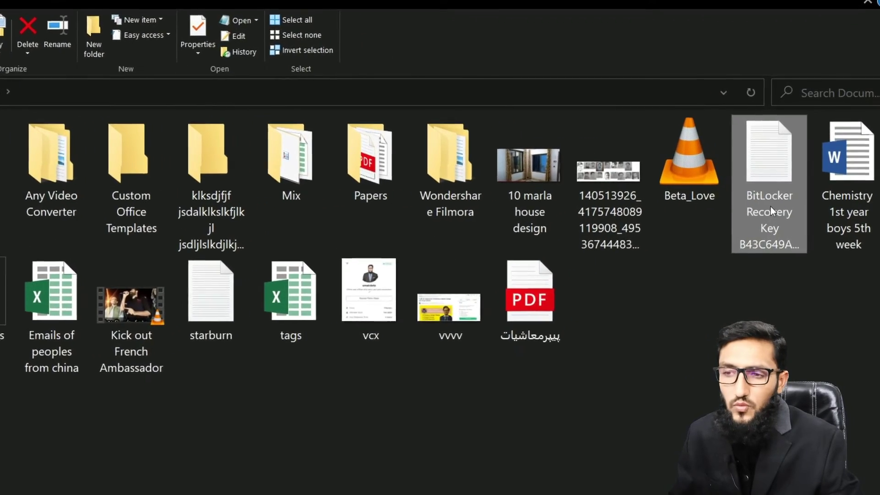
click(774, 213)
right_click(774, 216)
key(Escape)
key(Escape)
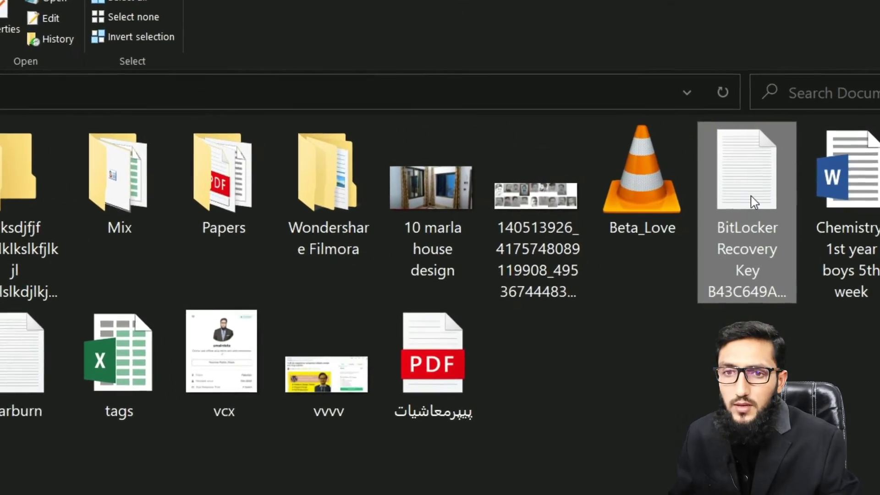
right_click(755, 192)
key(Escape)
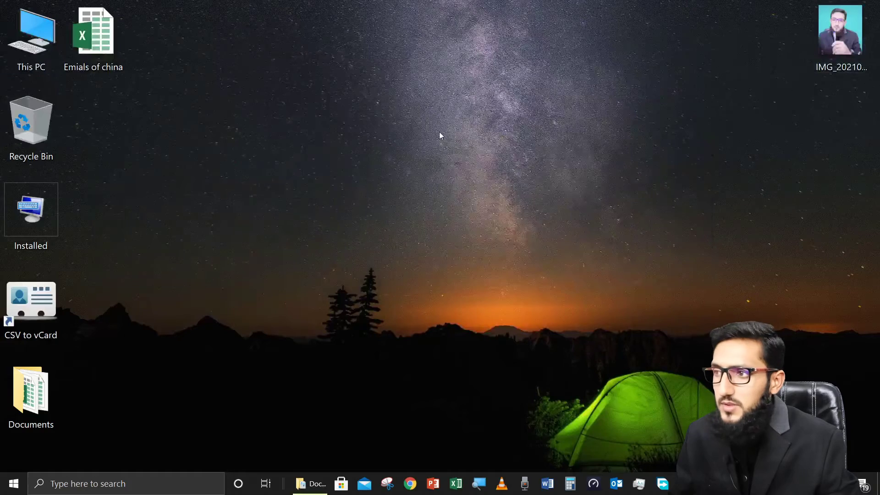
Paste the recovery key file onto the desktop and place it near the existing icons.
right_click(439, 131)
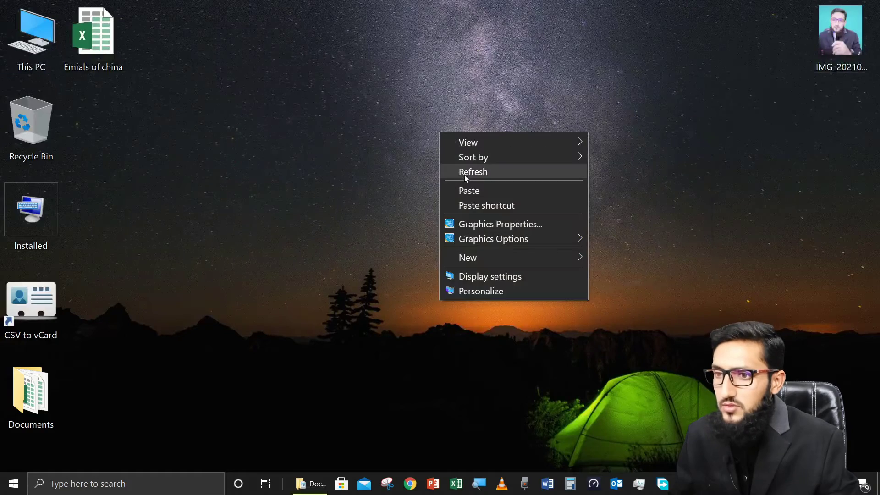
click(467, 190)
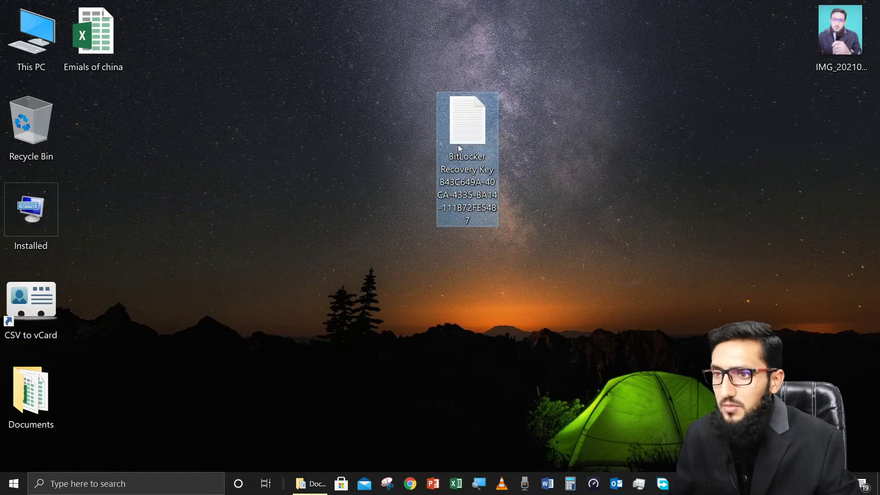
drag(457, 145, 158, 145)
click(235, 168)
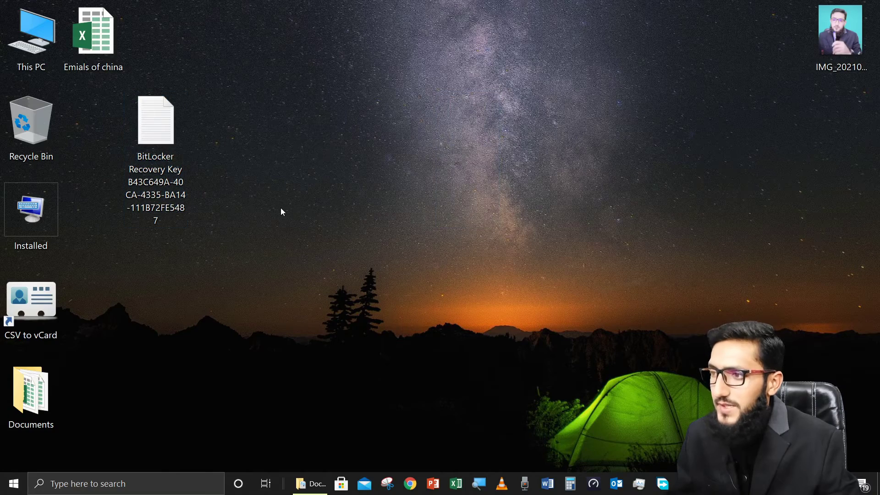
Close the Documents window and bring up the unlock prompt for drive E: from This PC.
click(310, 484)
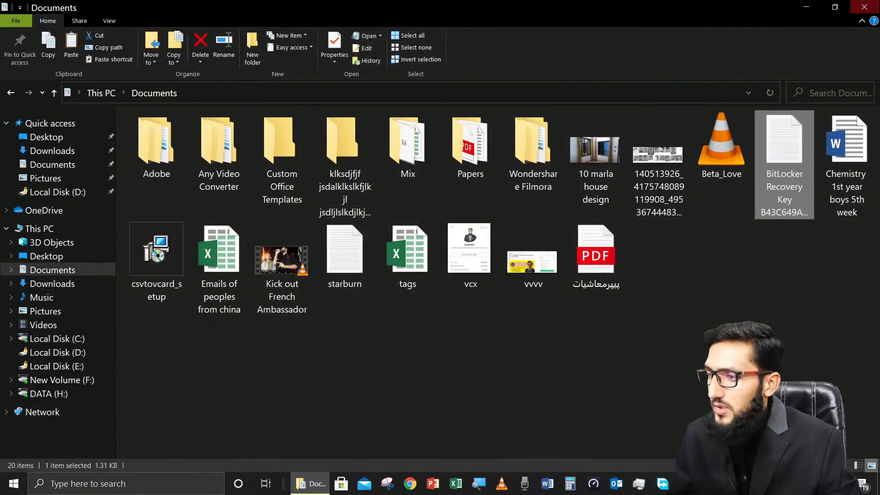
key(alt+F4)
double_click(26, 46)
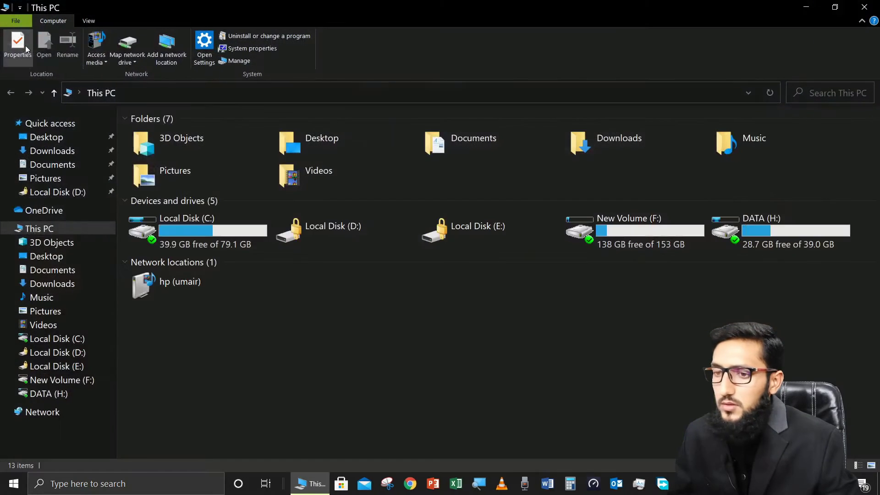
double_click(461, 234)
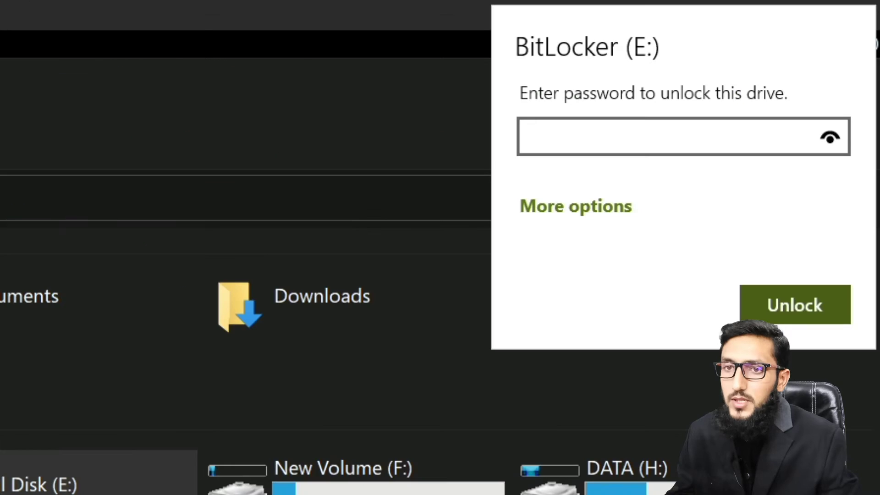
Try to unlock drive E: with a drive password, and switch the prompt to recovery key entry.
text(********)
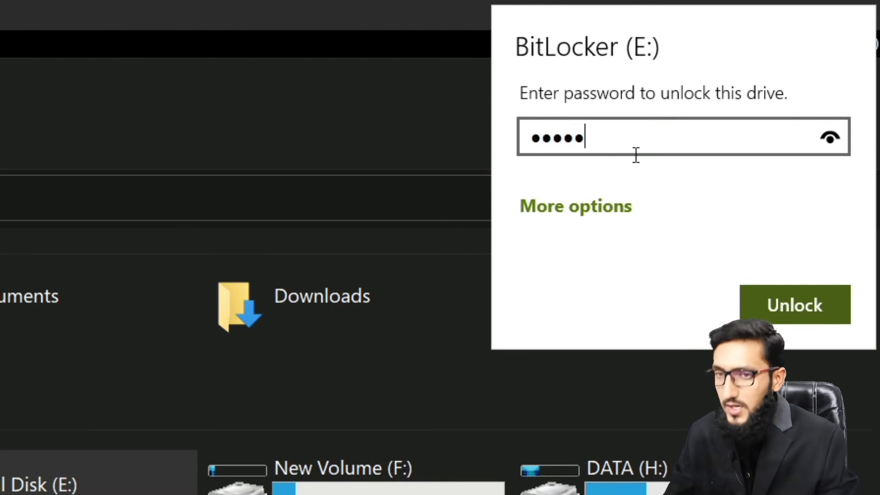
click(787, 318)
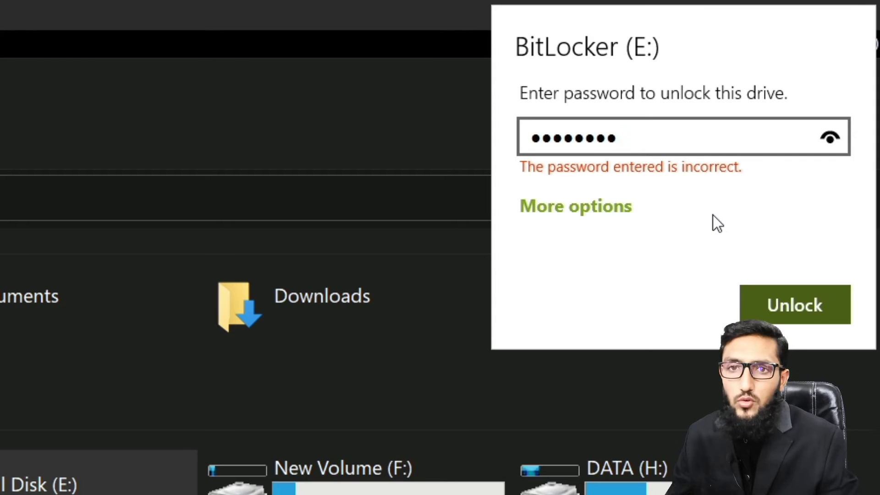
click(608, 210)
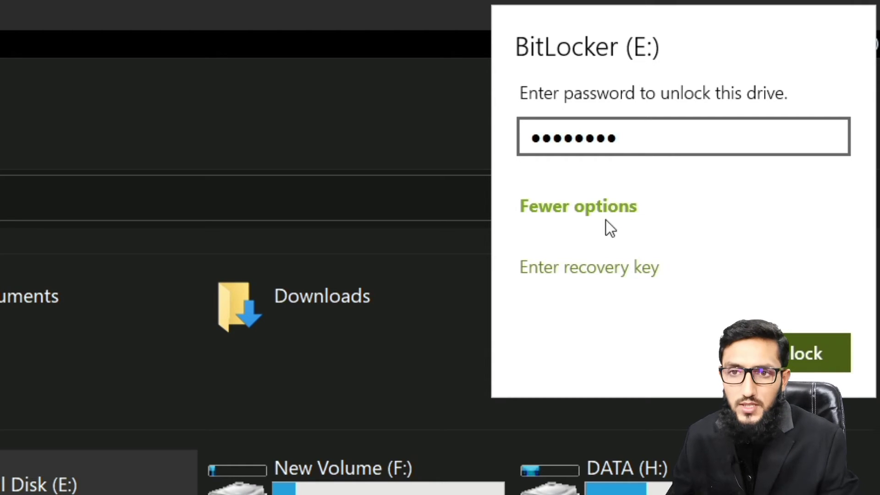
click(596, 265)
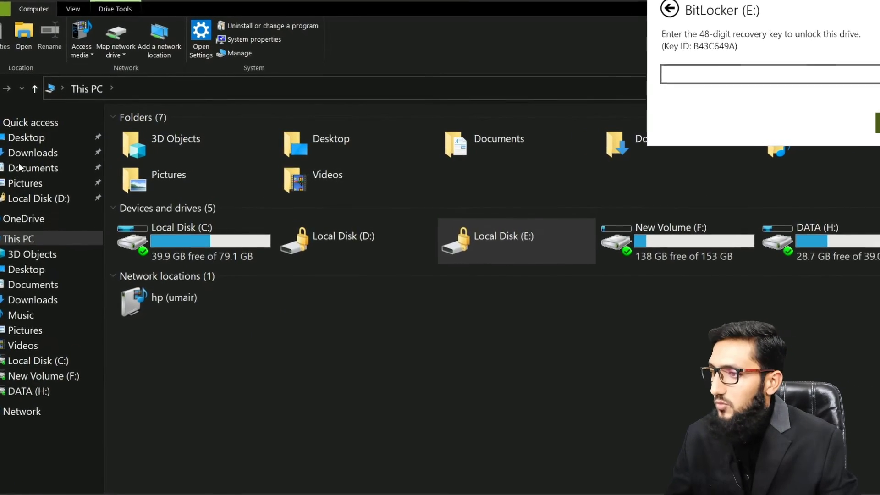
Open the BitLocker recovery key text file from the Desktop folder and copy the full recovery key.
click(15, 141)
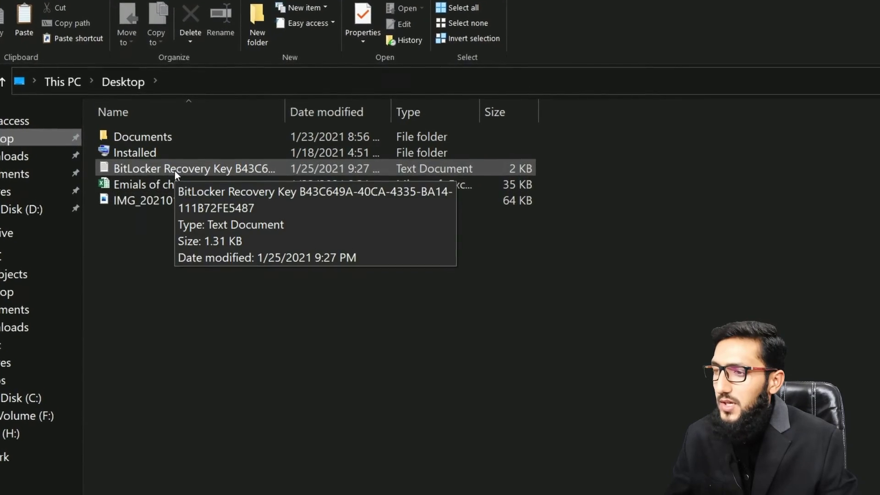
double_click(172, 171)
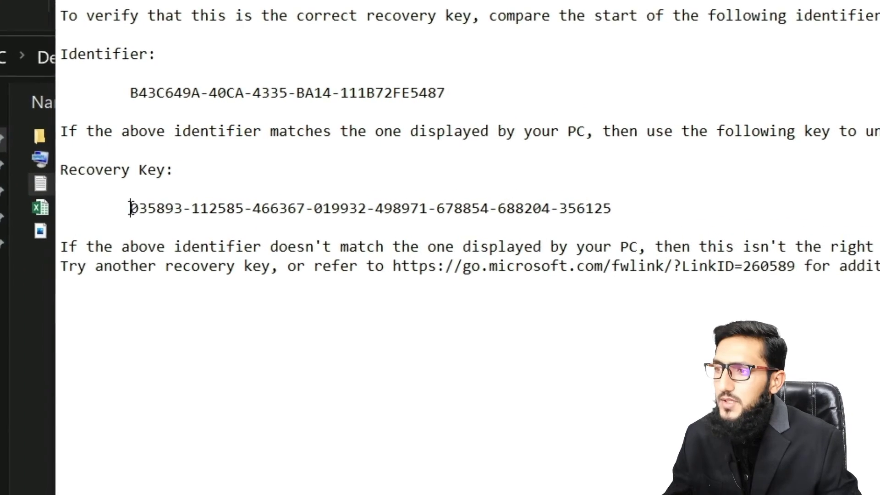
drag(138, 202, 624, 210)
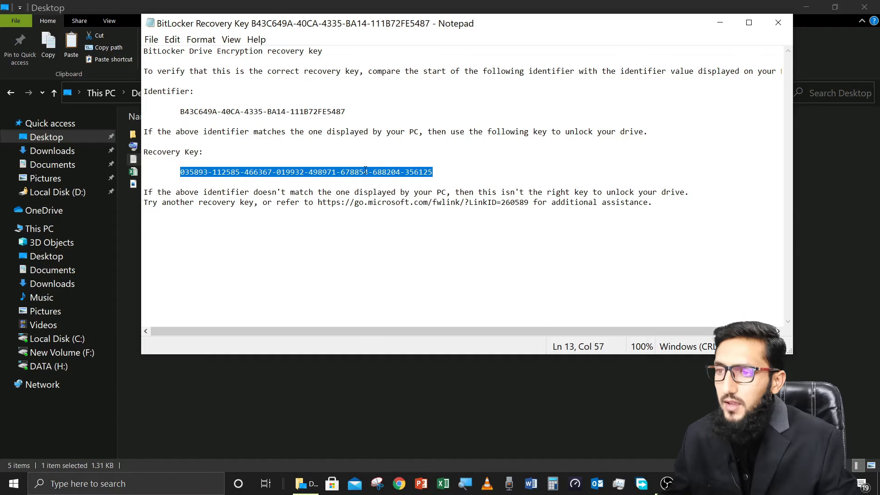
right_click(533, 212)
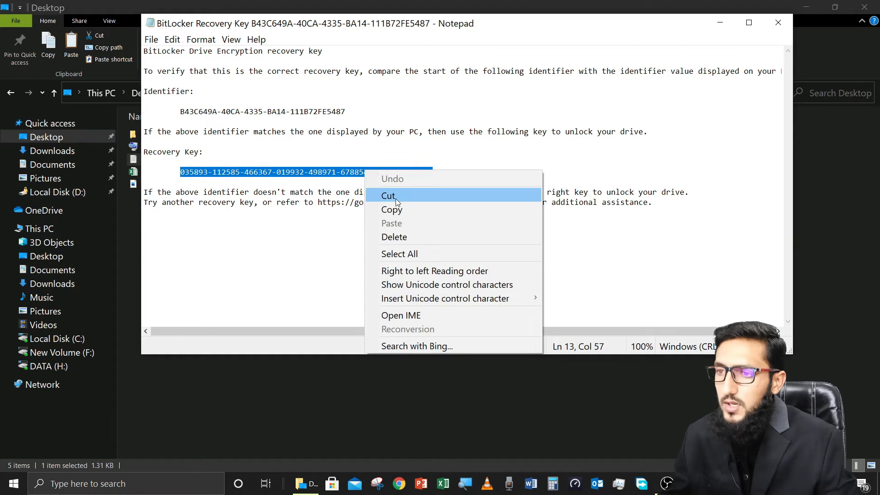
click(595, 305)
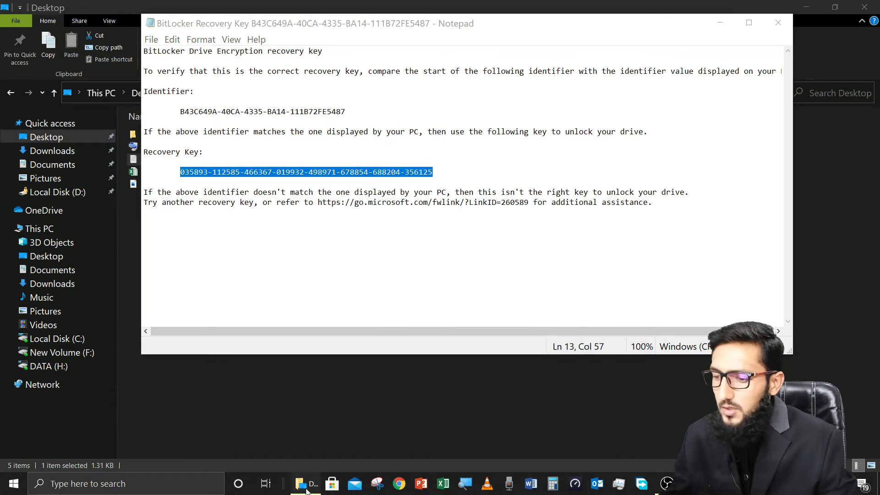
Unlock drive E: from This PC with the copied recovery key, and open the drive to check its files.
click(306, 488)
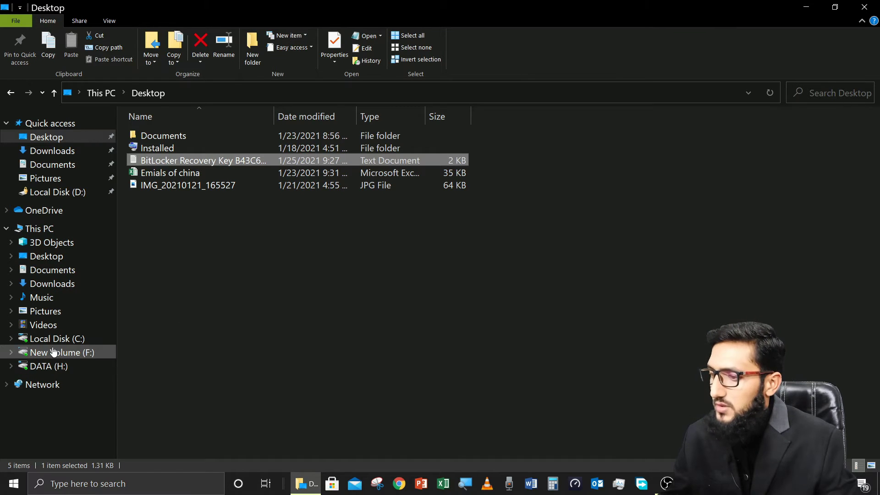
click(46, 229)
double_click(466, 225)
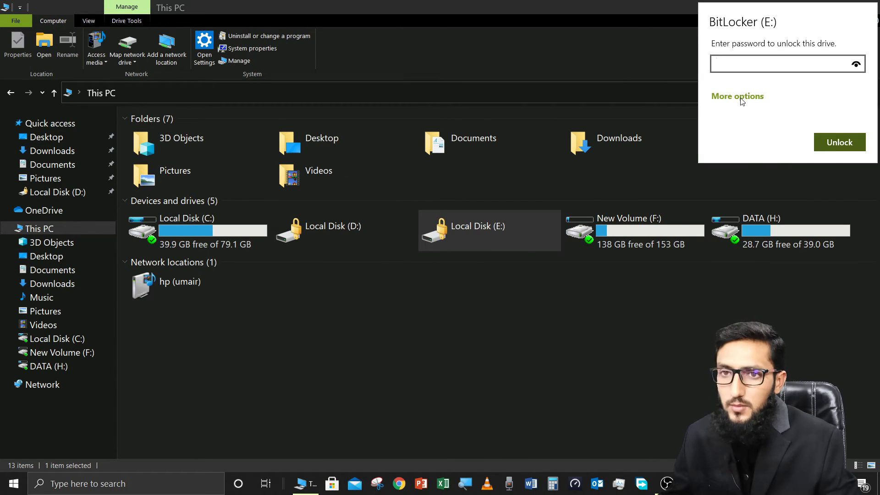
click(742, 99)
click(746, 123)
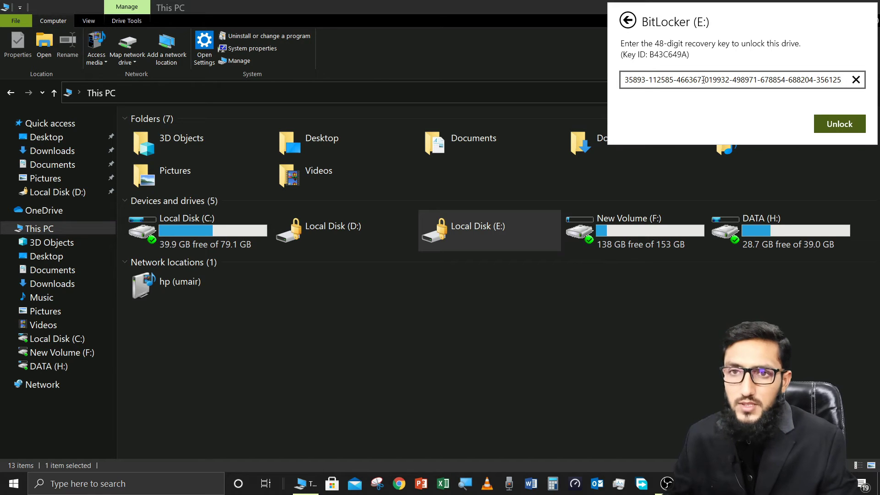
click(826, 122)
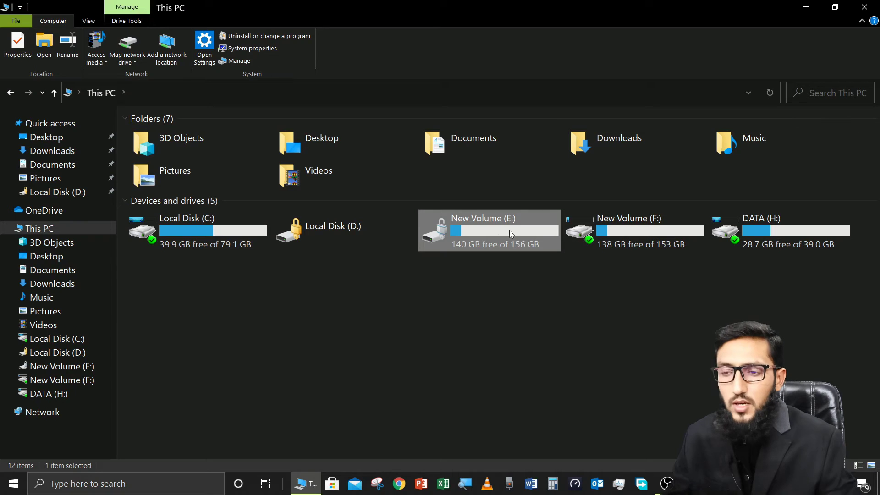
double_click(498, 236)
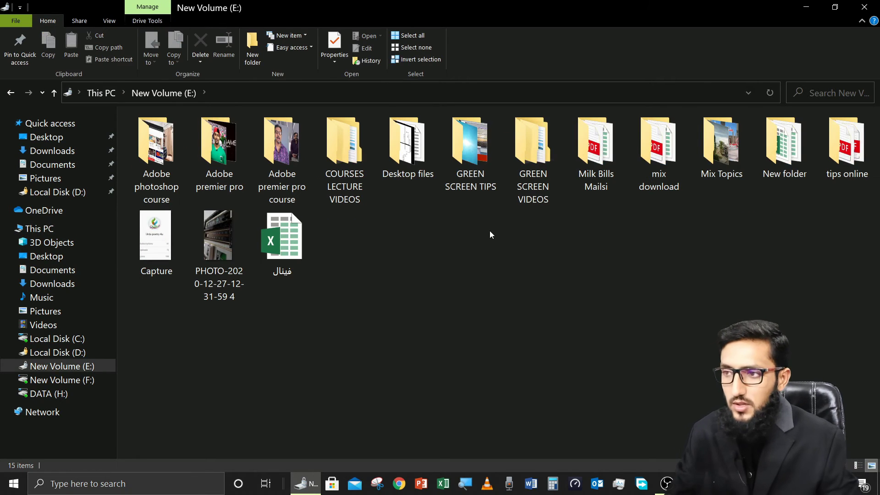
key(alt+Left)
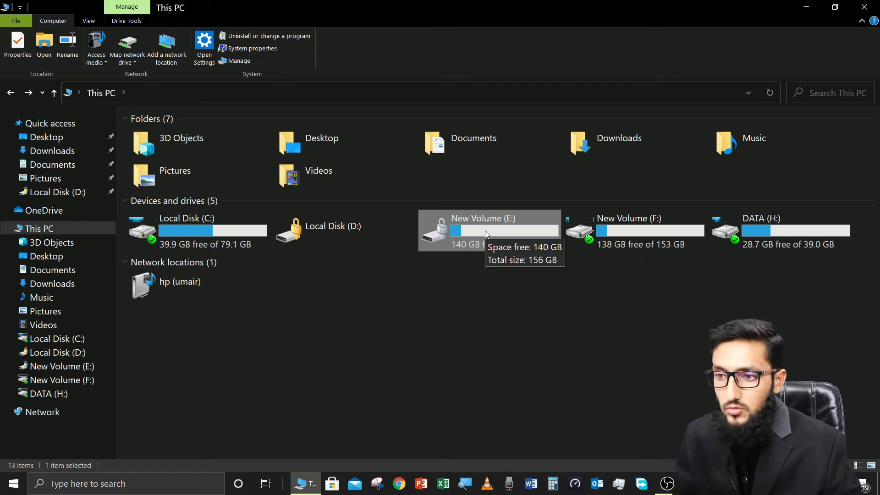
View the BitLocker password change dialog for drive E: and close it without entering anything.
right_click(459, 227)
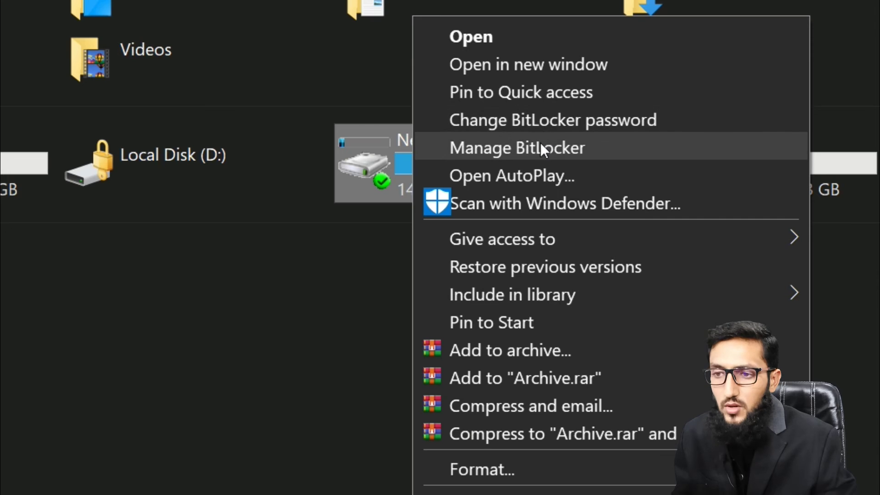
click(538, 123)
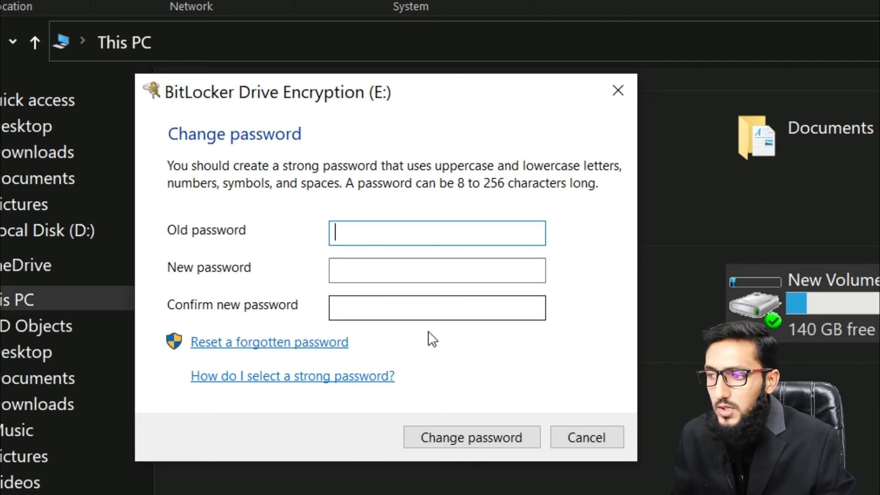
click(611, 98)
right_click(476, 217)
click(356, 377)
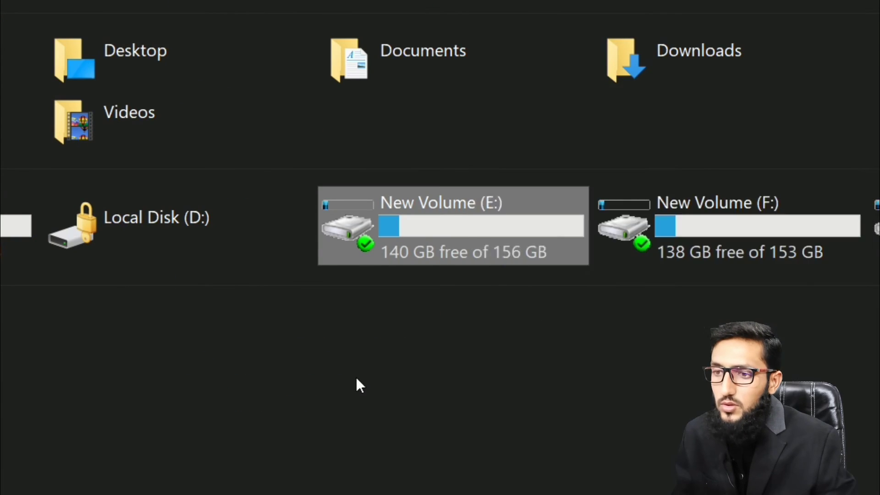
Open BitLocker management for drive E: and turn off BitLocker to decrypt the drive.
right_click(422, 236)
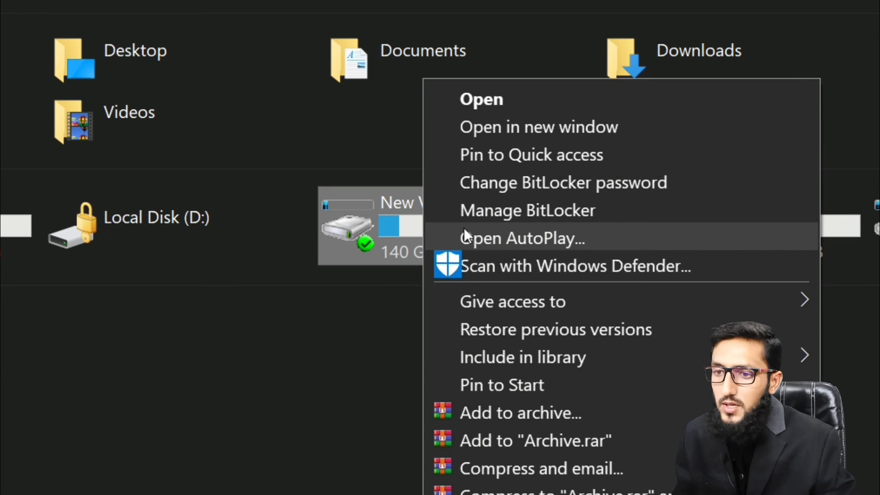
click(531, 212)
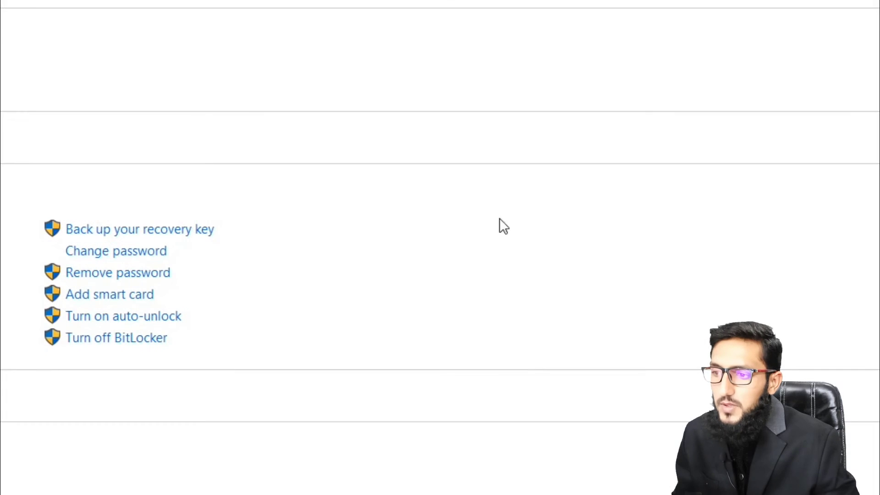
click(120, 344)
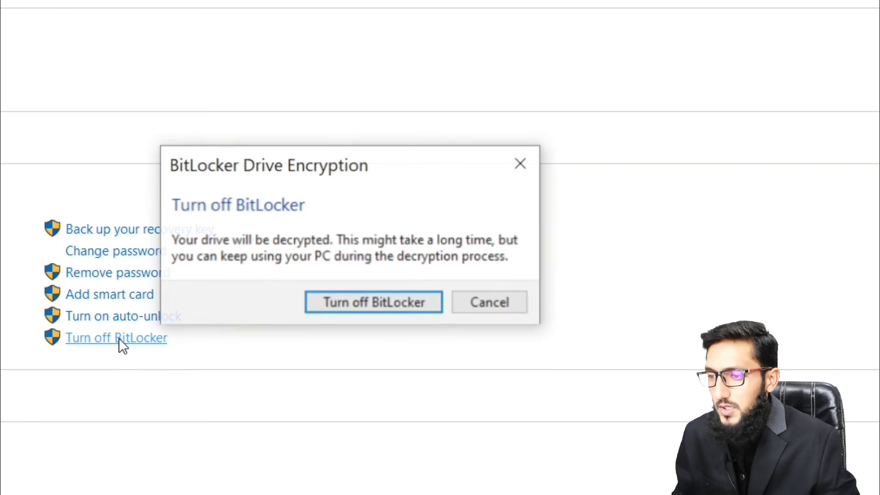
click(372, 303)
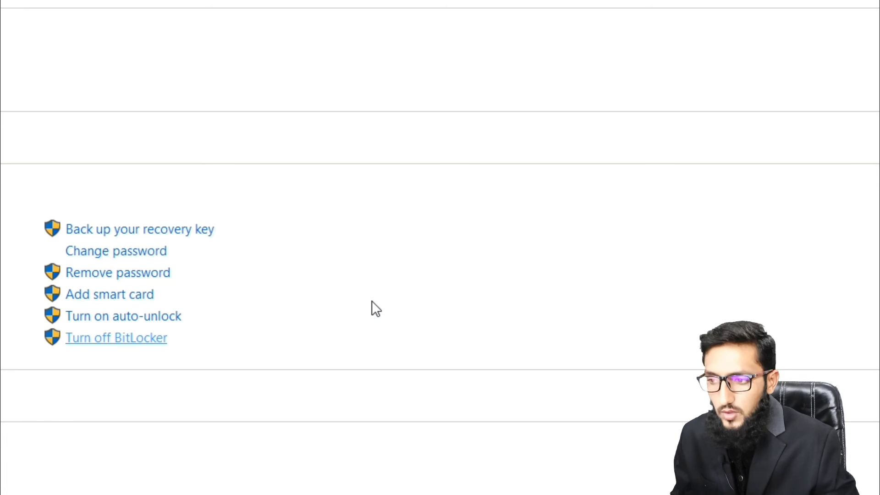